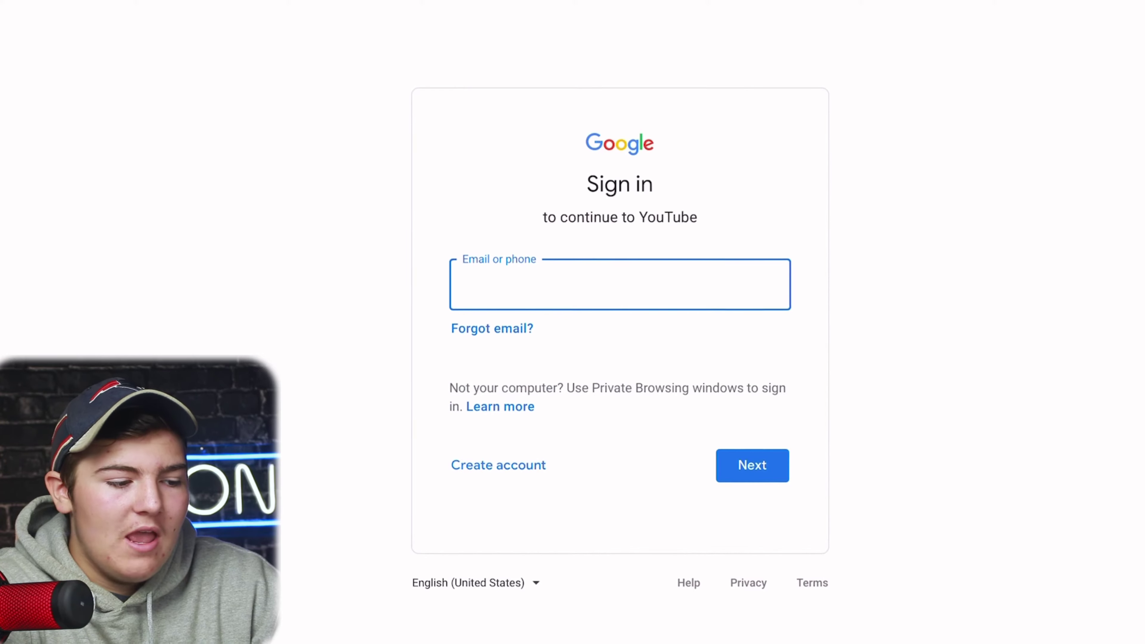
# Show the Create account choices on the YouTube Google sign-in page
pyautogui.click(498, 465)
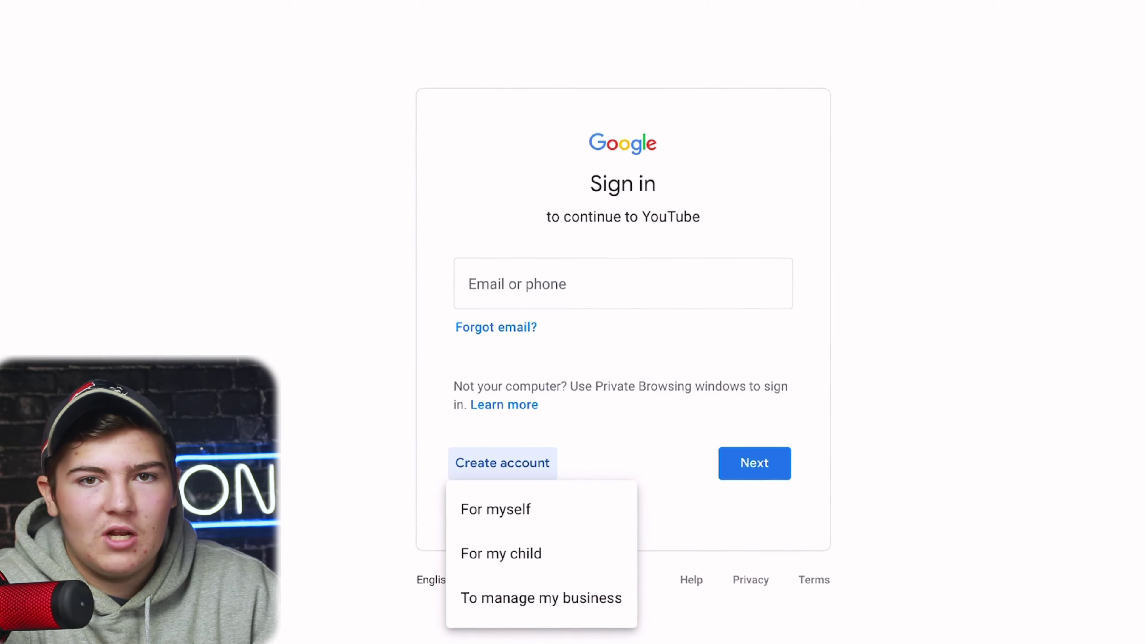
# Start a personal account, enter the user's name, and take an available suggested Gmail username
pyautogui.click(496, 509)
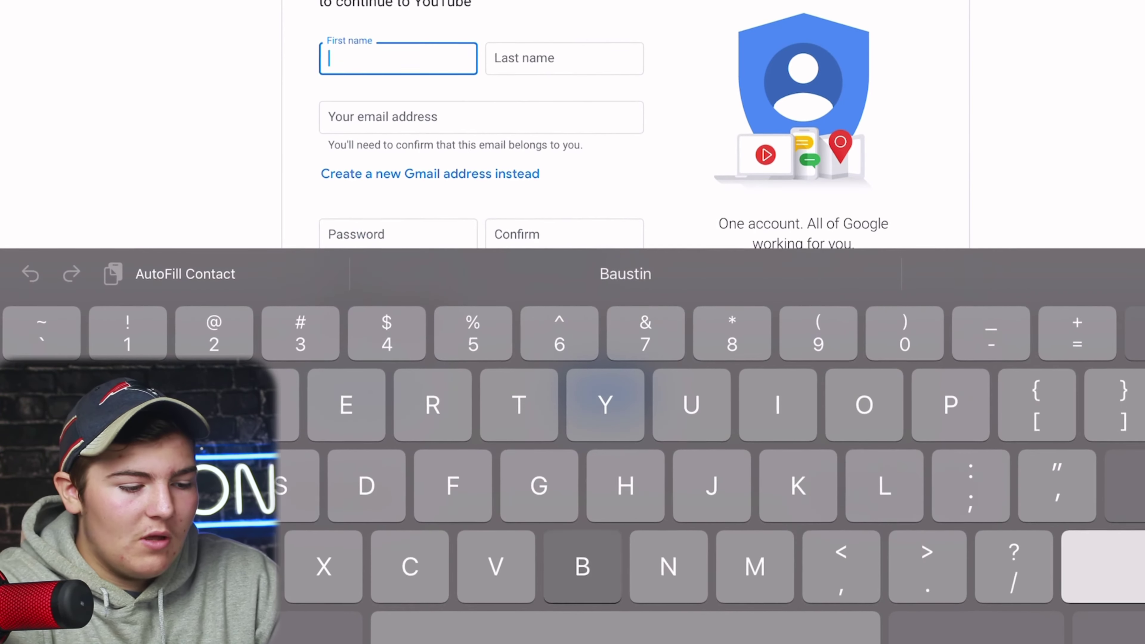
pyautogui.write('Baustin')
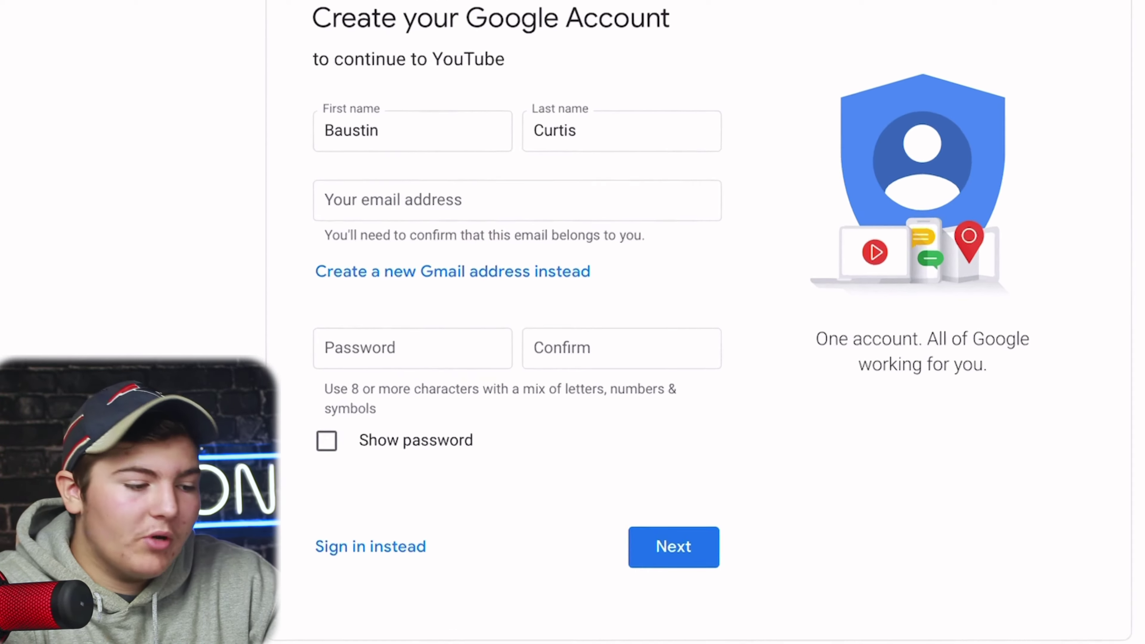
pyautogui.click(430, 258)
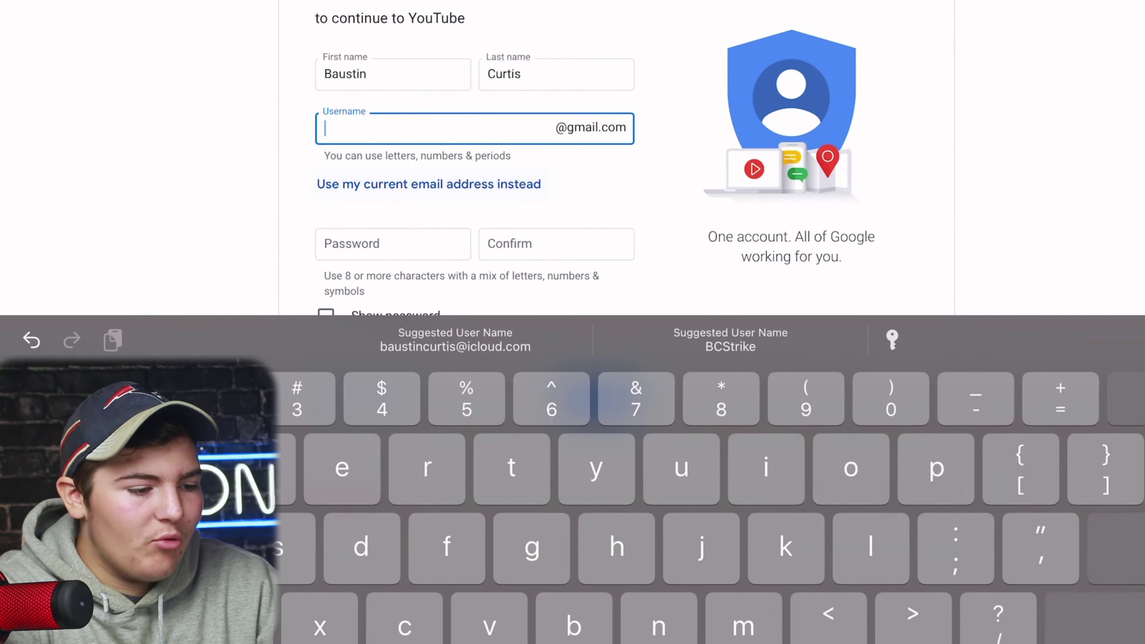
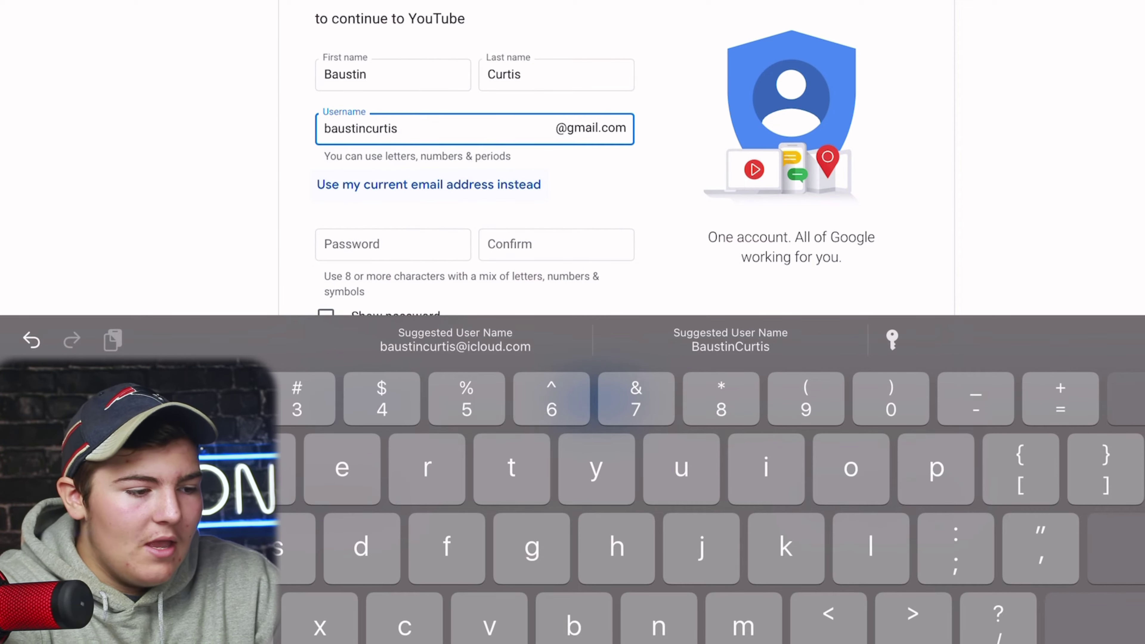
pyautogui.press('Return')
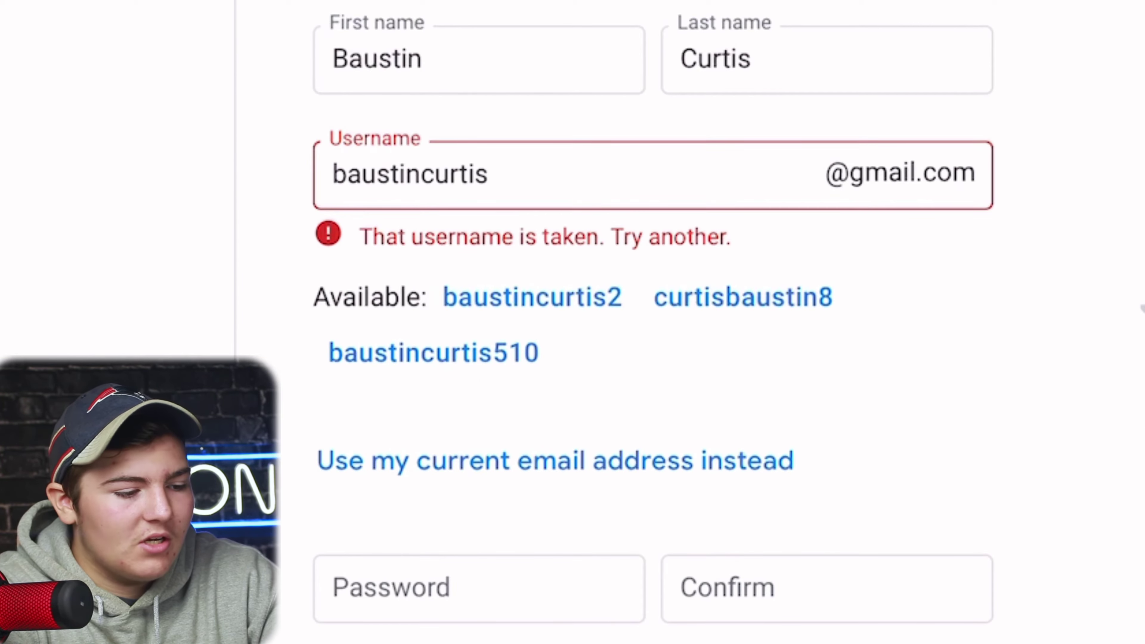
pyautogui.click(532, 297)
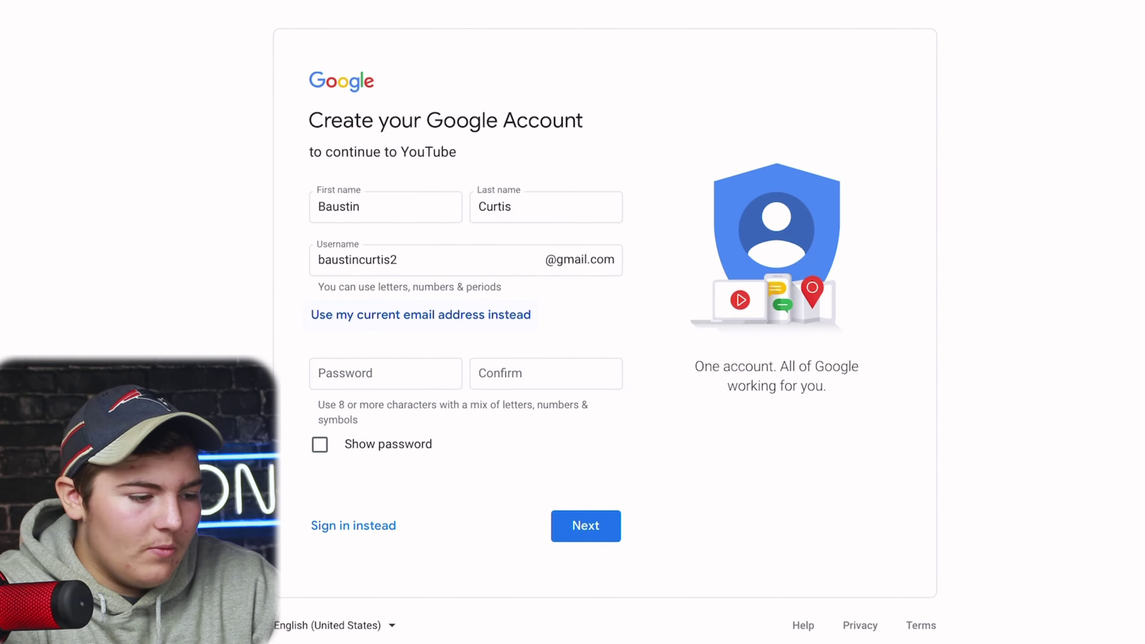
# Accept Google's generated strong password and continue to phone verification
pyautogui.click(385, 373)
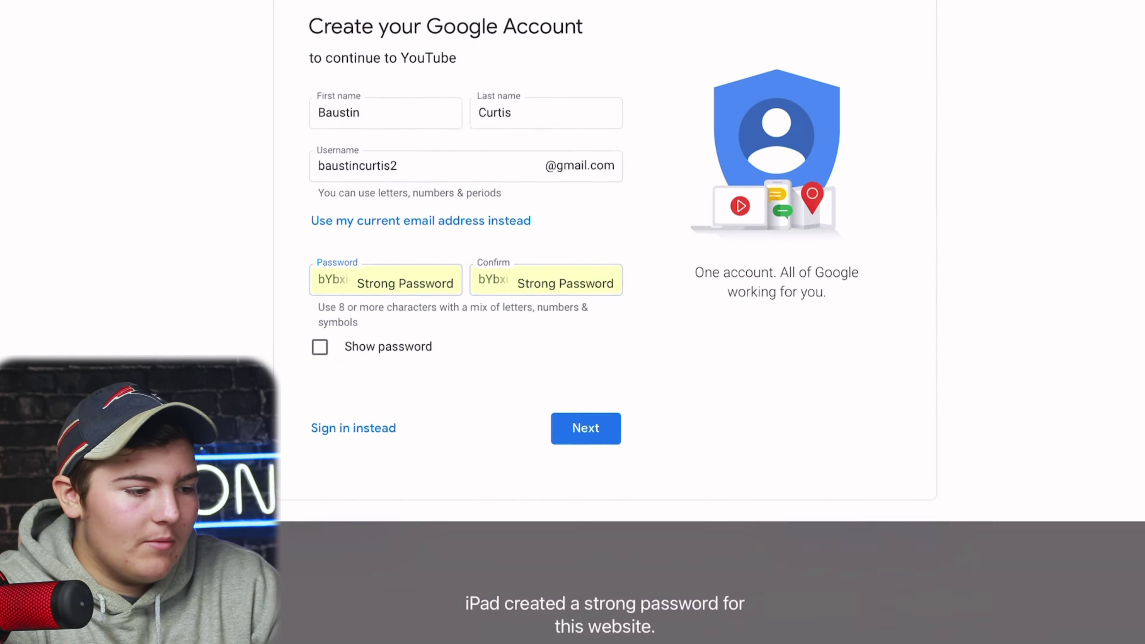
pyautogui.click(605, 636)
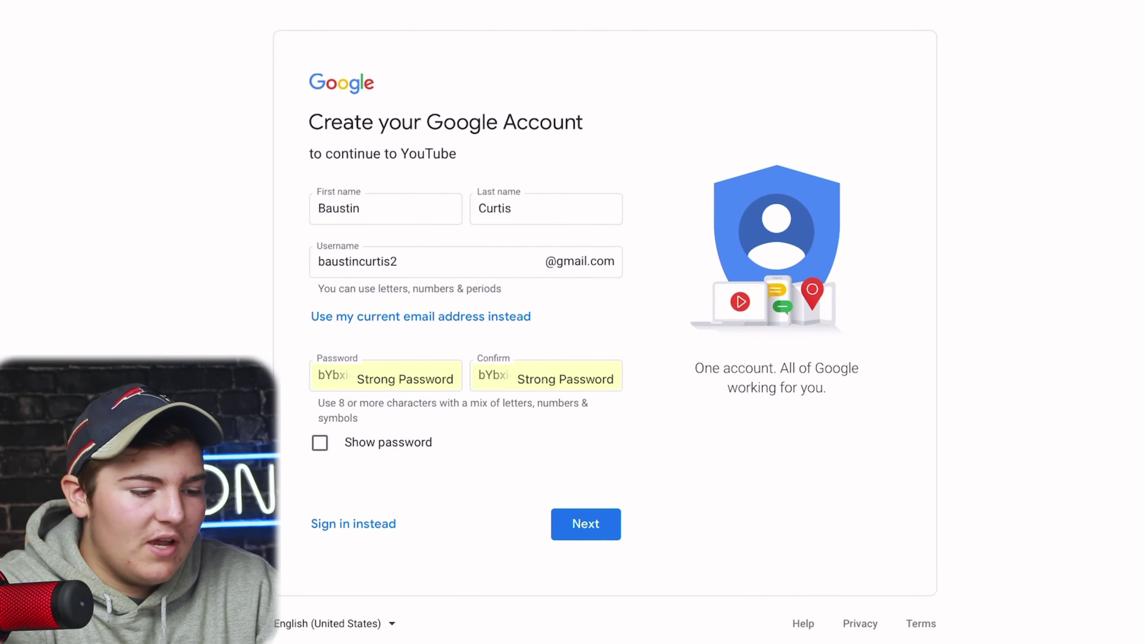
pyautogui.click(585, 524)
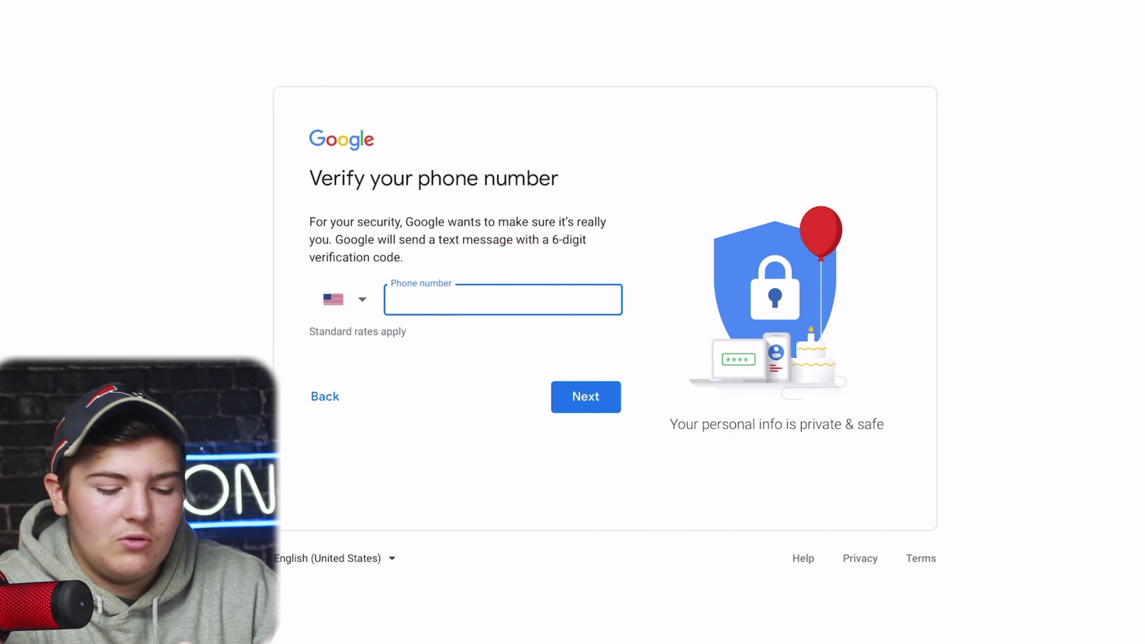
# Enter the account's phone number and submit the texted 6-digit verification code
pyautogui.click(503, 299)
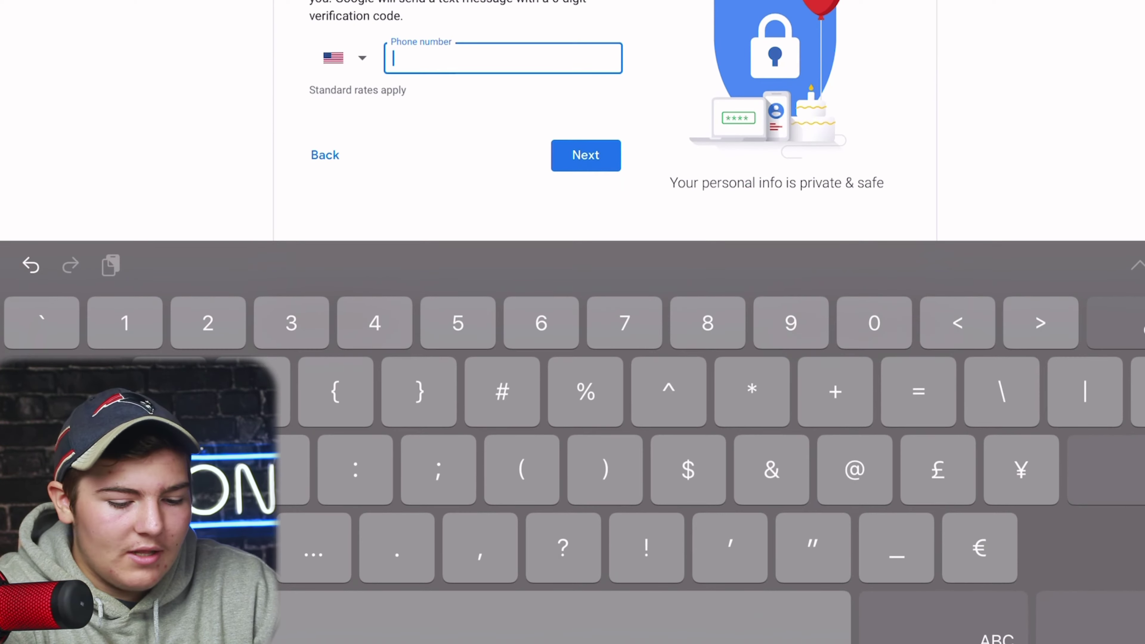
pyautogui.write('269')
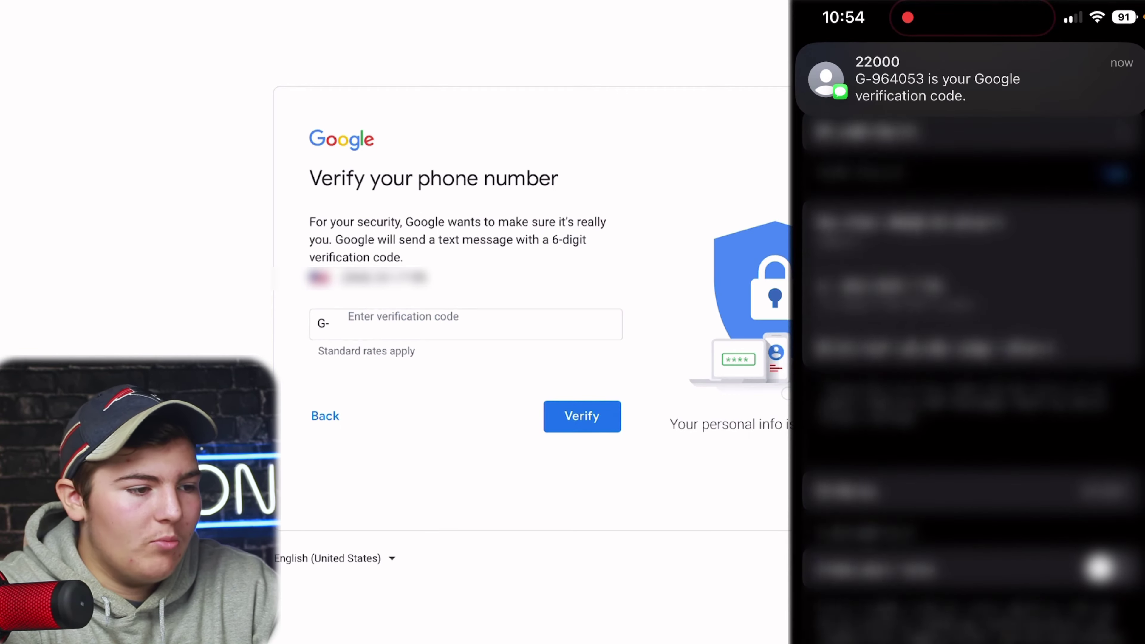
pyautogui.click(466, 324)
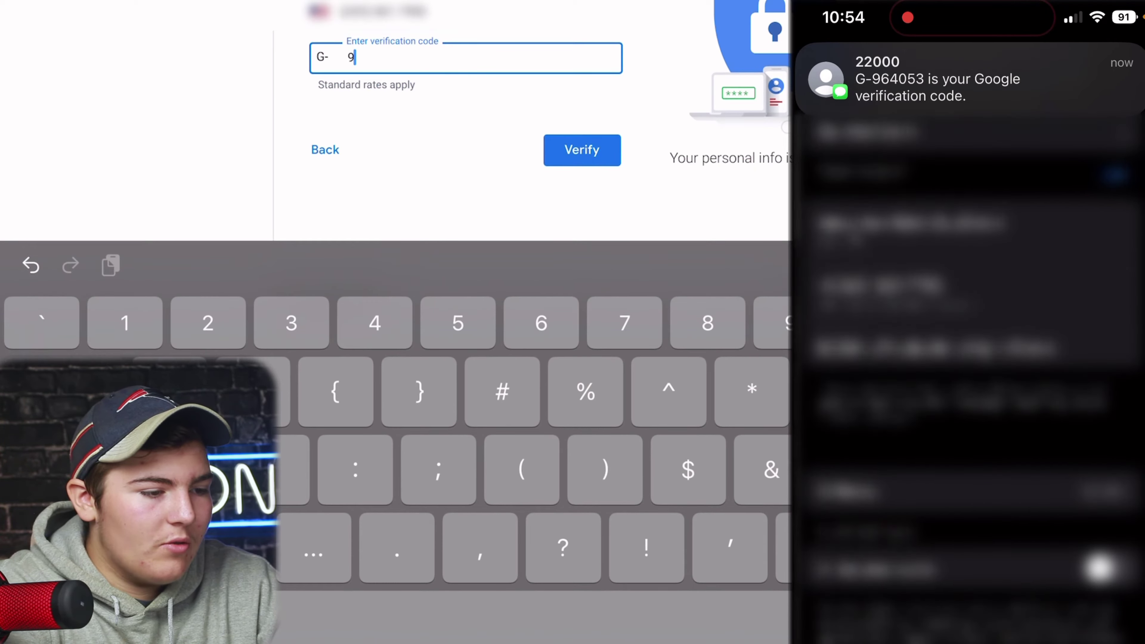
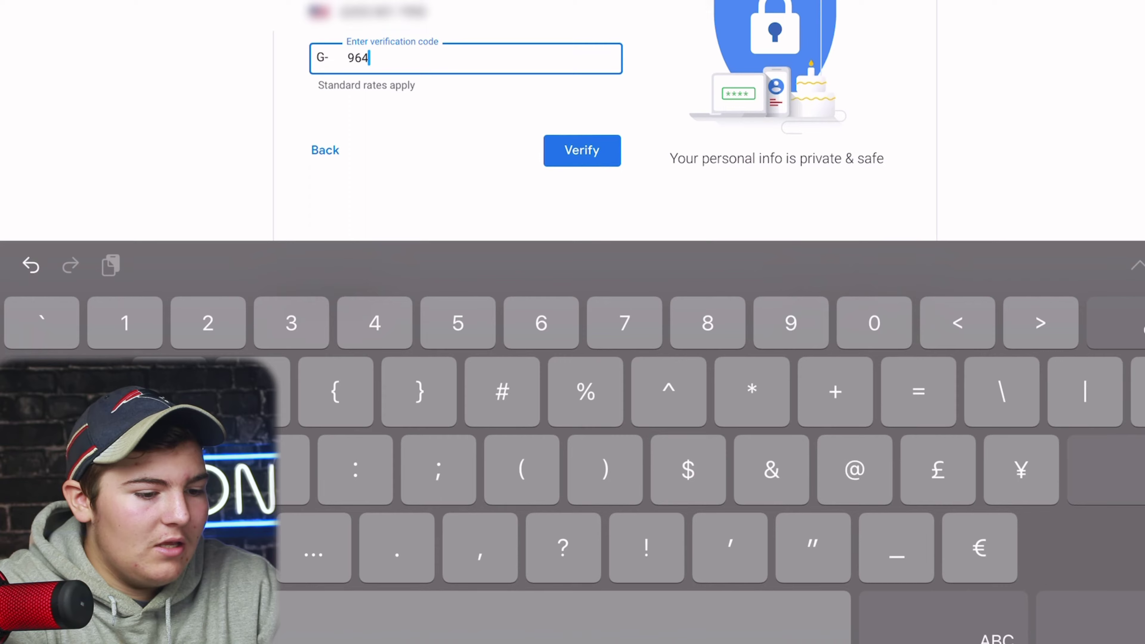
pyautogui.press('Return')
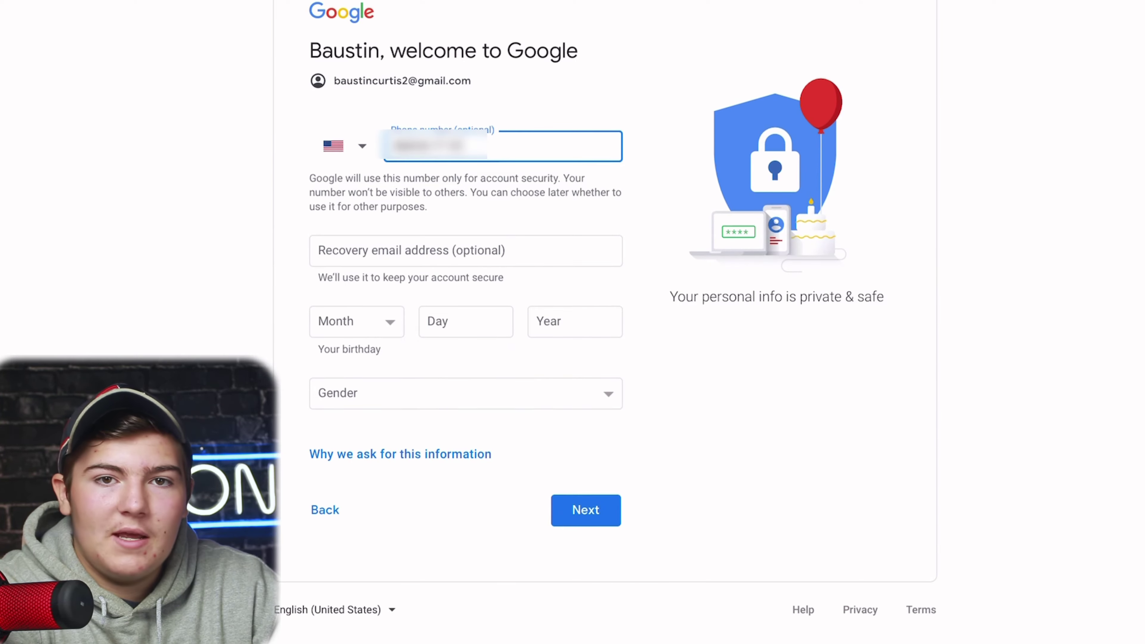
# Enter the birth date as April 17 on the welcome details form
pyautogui.click(356, 321)
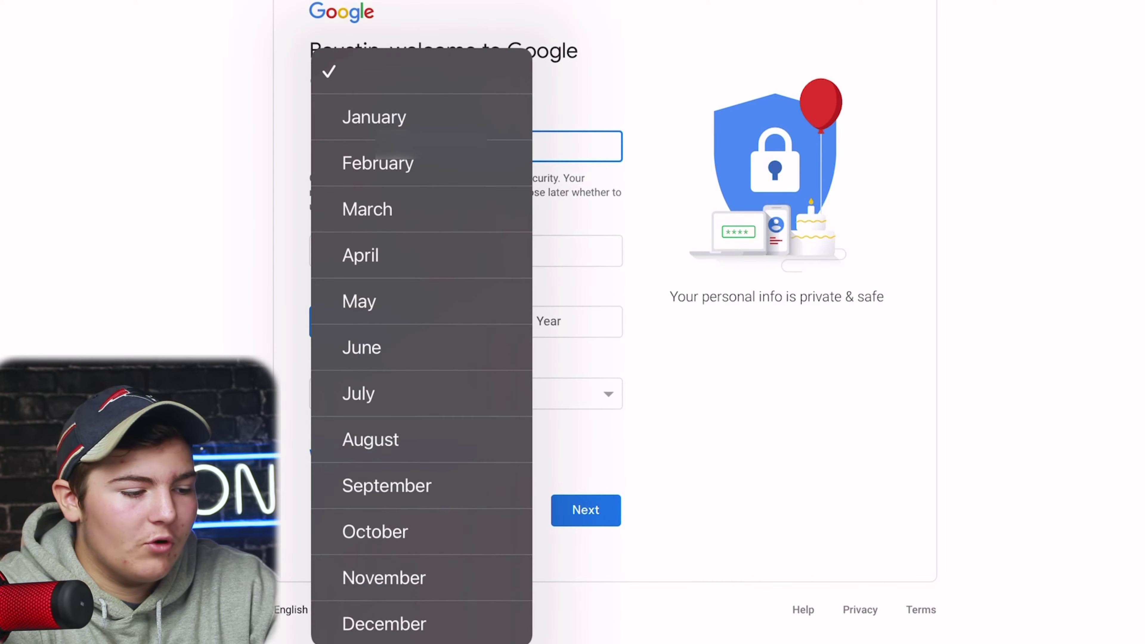
pyautogui.click(360, 253)
pyautogui.click(465, 321)
pyautogui.write('17')
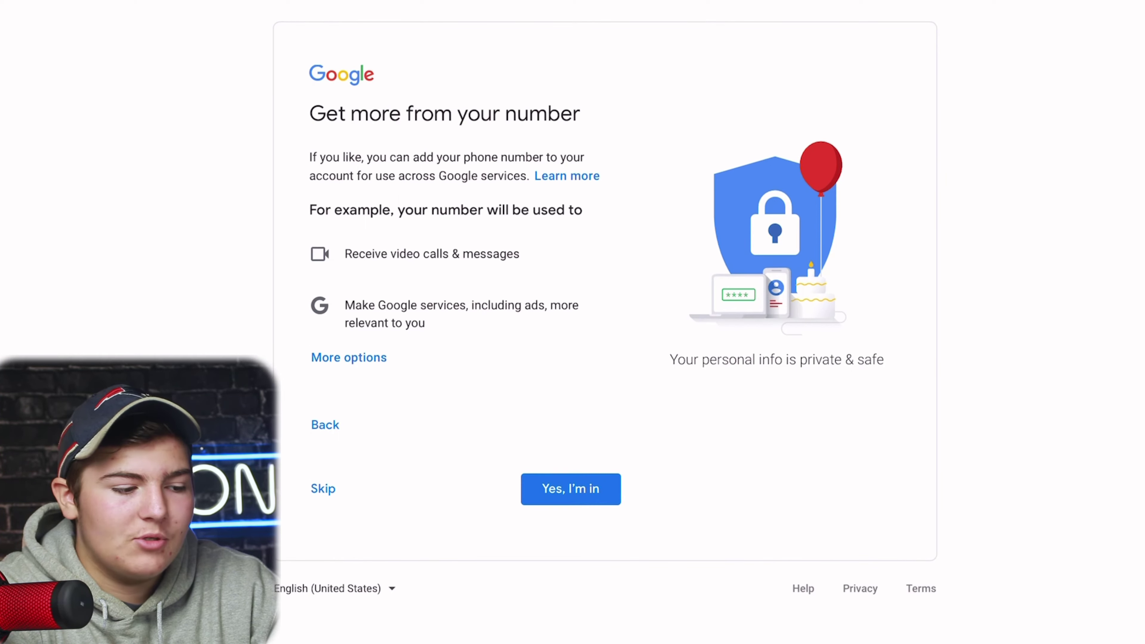
# Agree to use the number across Google services and scroll through Privacy and Terms
pyautogui.click(570, 489)
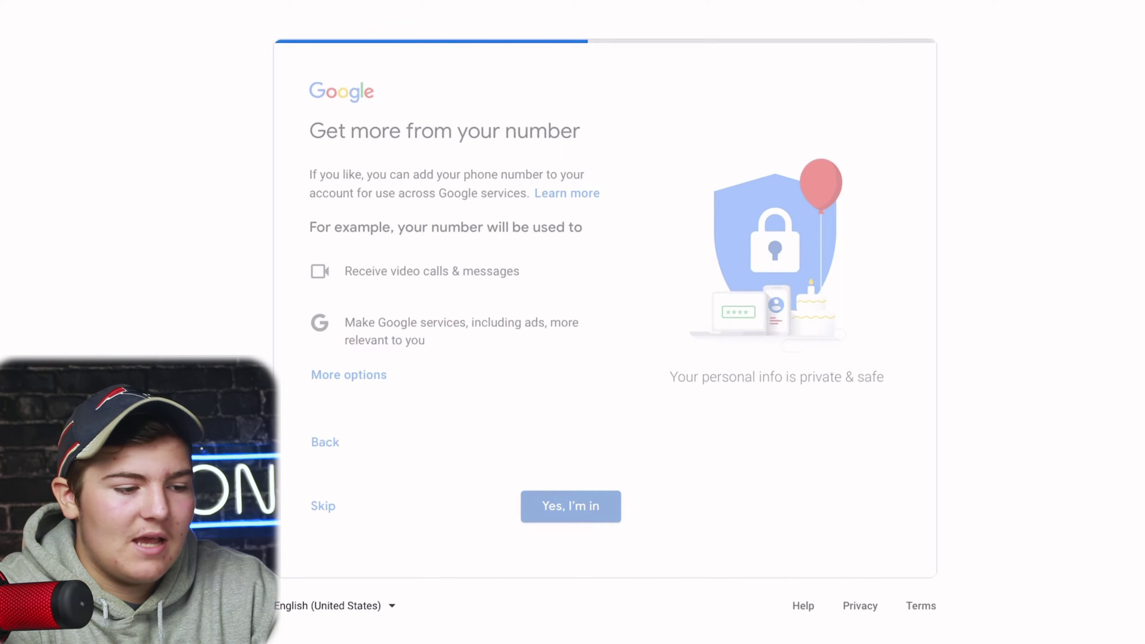
pyautogui.scroll(-15, 604, 316)
pyautogui.scroll(-3, 604, 316)
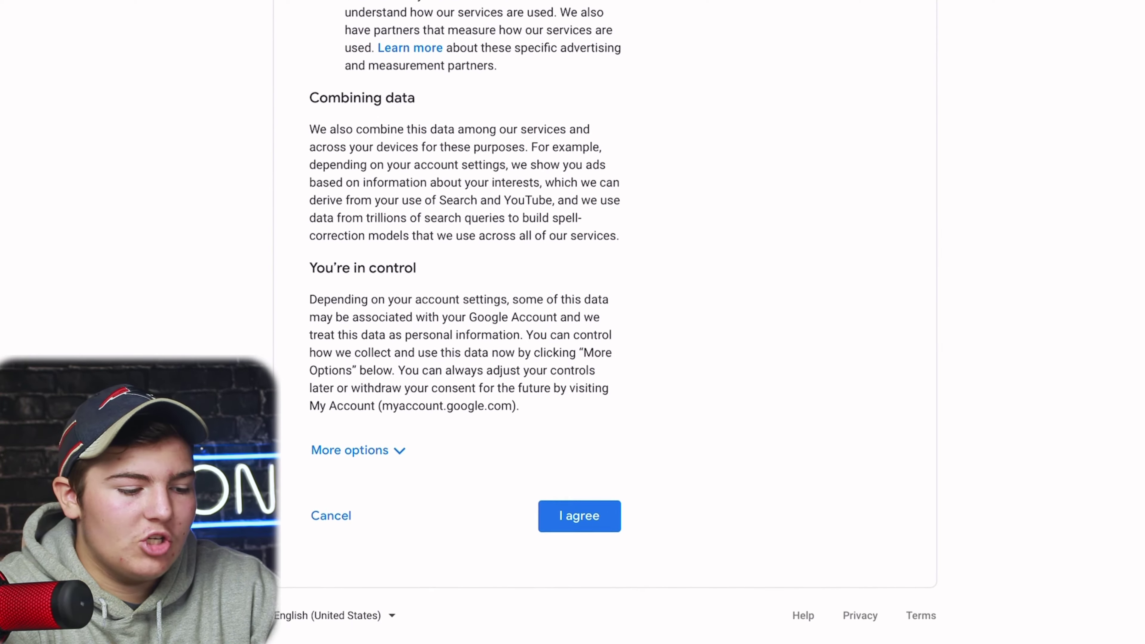
pyautogui.scroll(1, 604, 316)
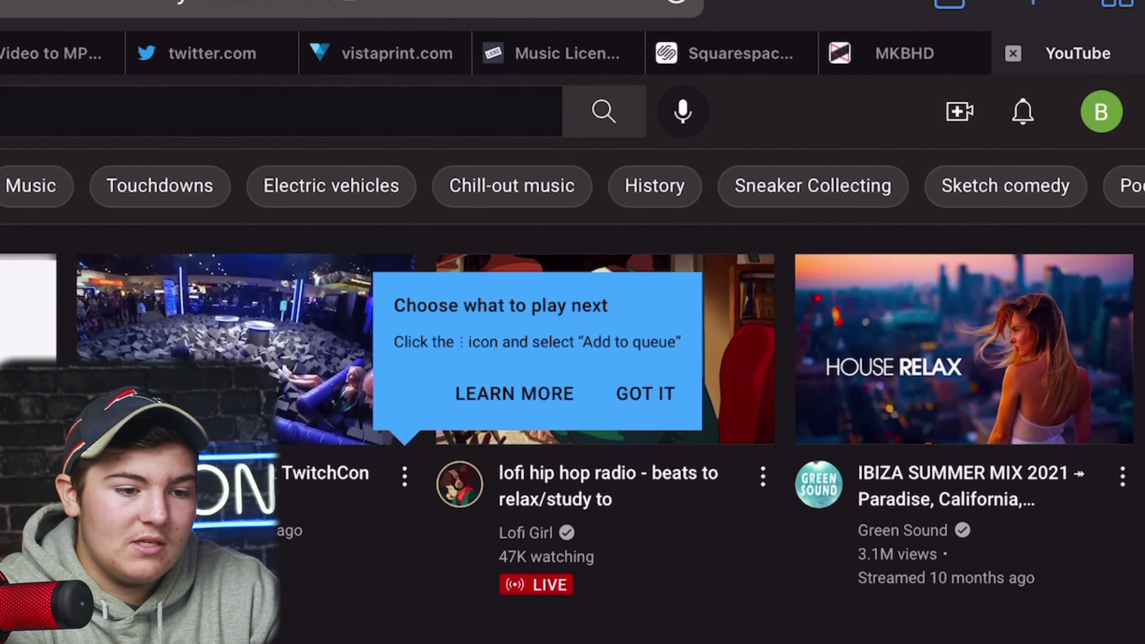
# Create a YouTube channel from the account menu, named 'BCStrike Tutorials'
pyautogui.click(1118, 104)
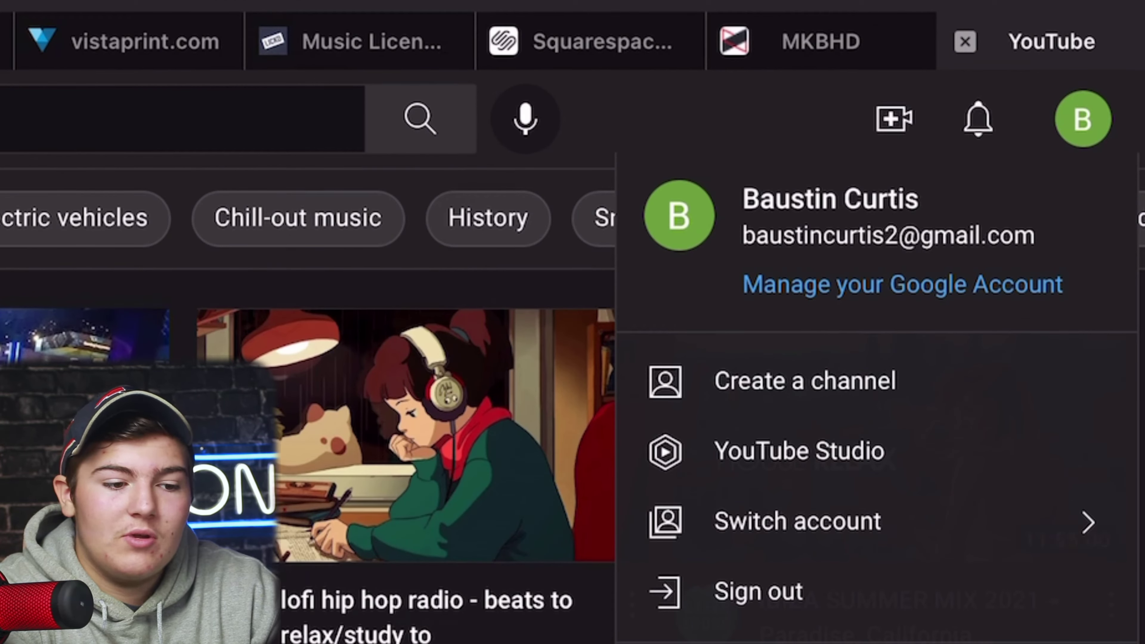
pyautogui.click(805, 381)
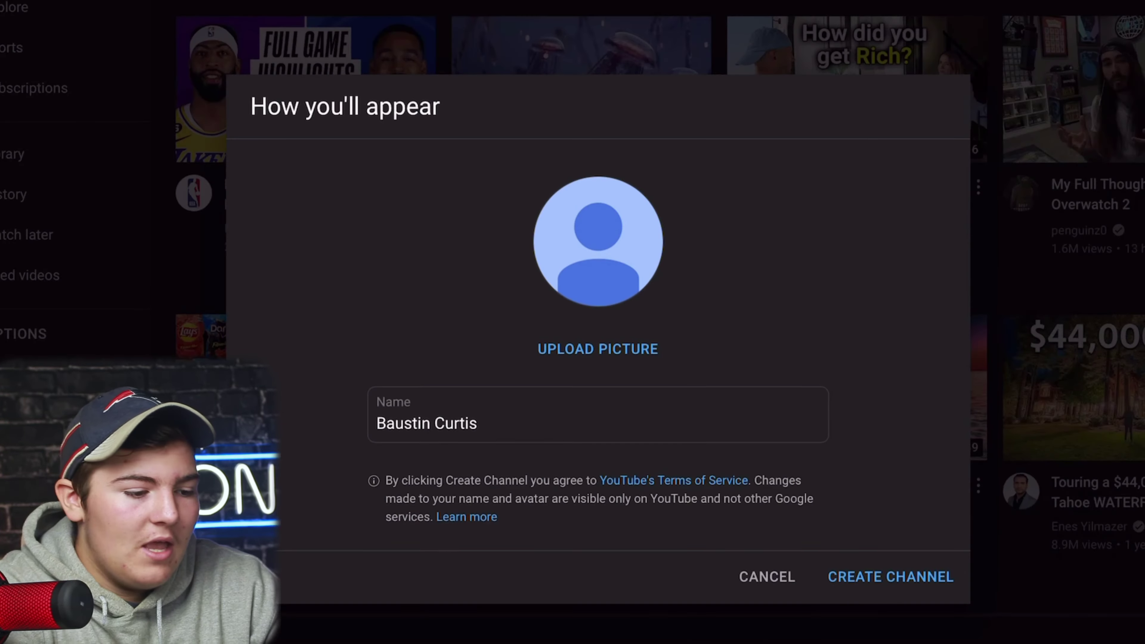
pyautogui.press('BackSpace')
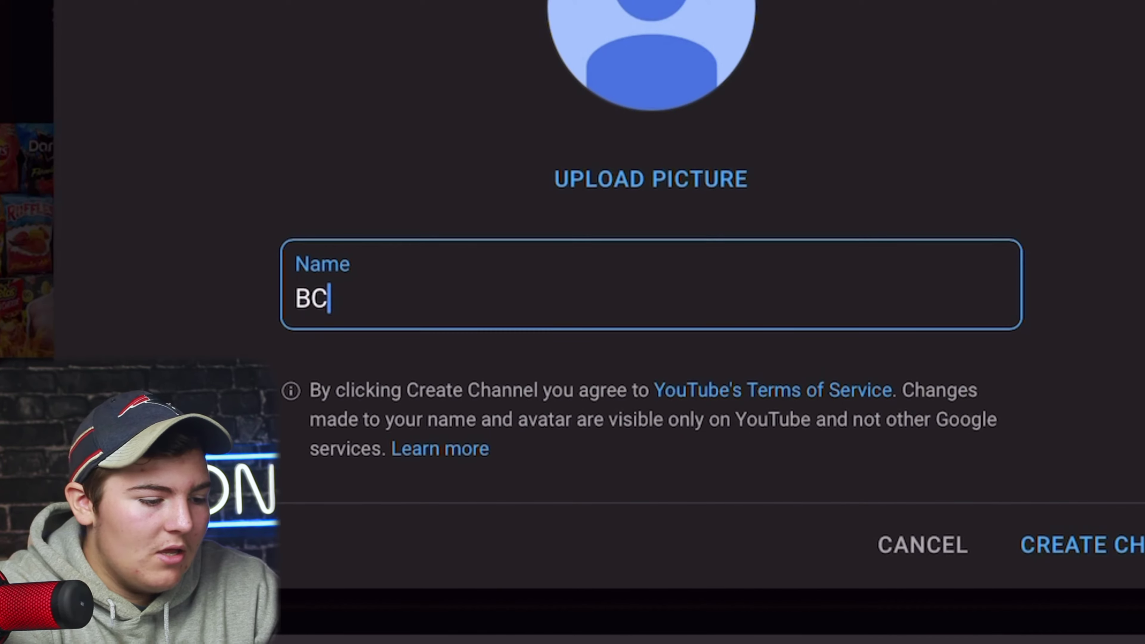
pyautogui.write('e Tutorials')
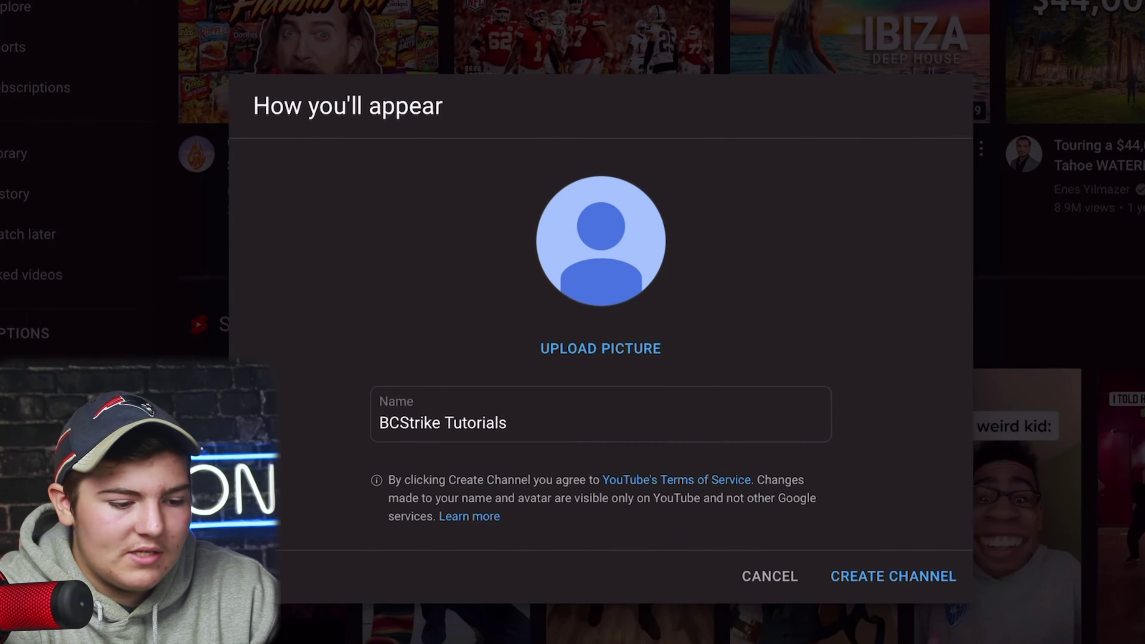
pyautogui.click(894, 576)
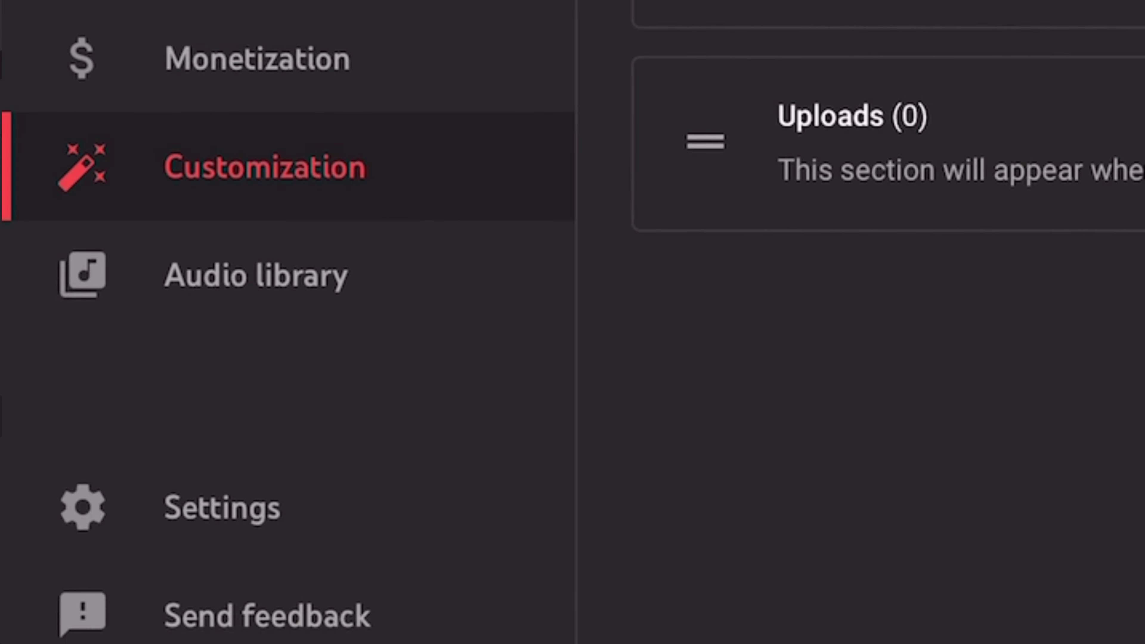
pyautogui.click(221, 507)
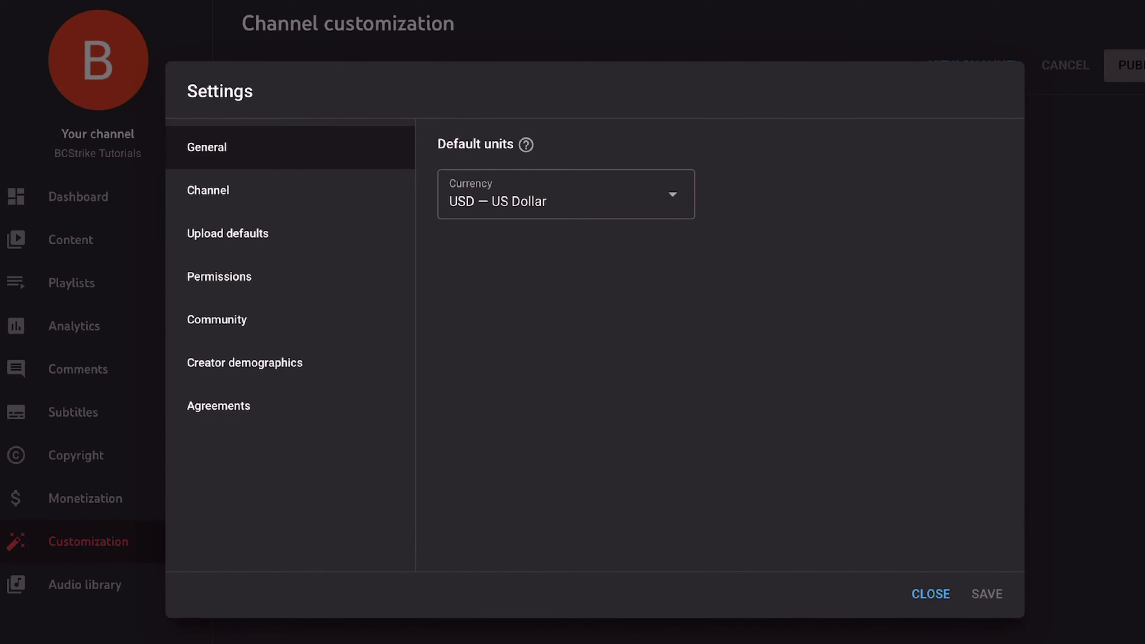
pyautogui.click(208, 190)
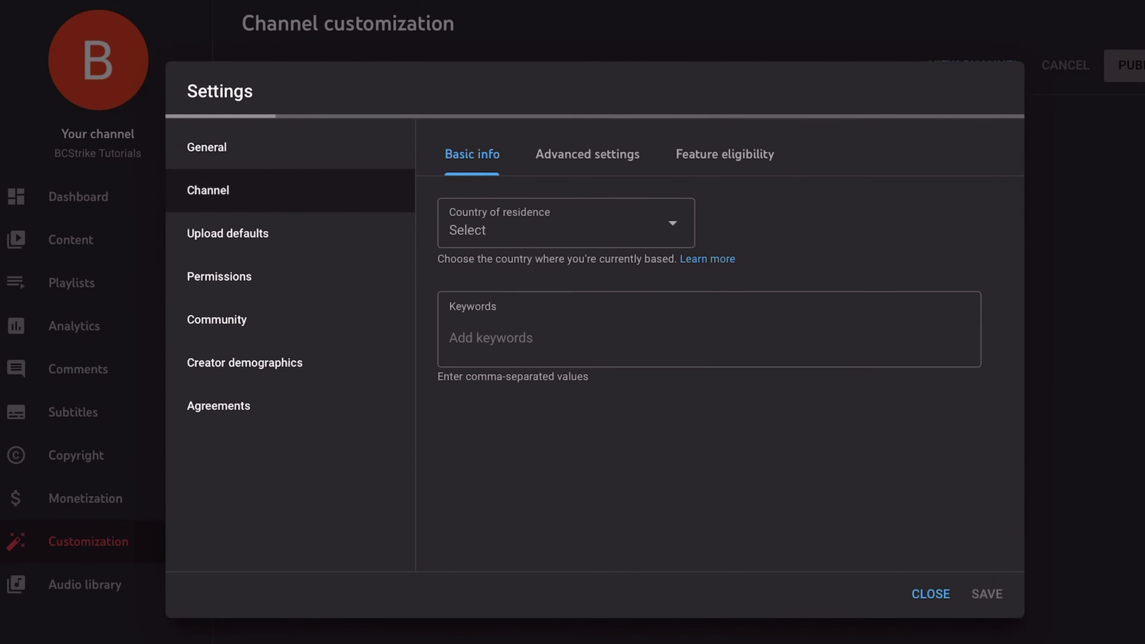
pyautogui.click(724, 154)
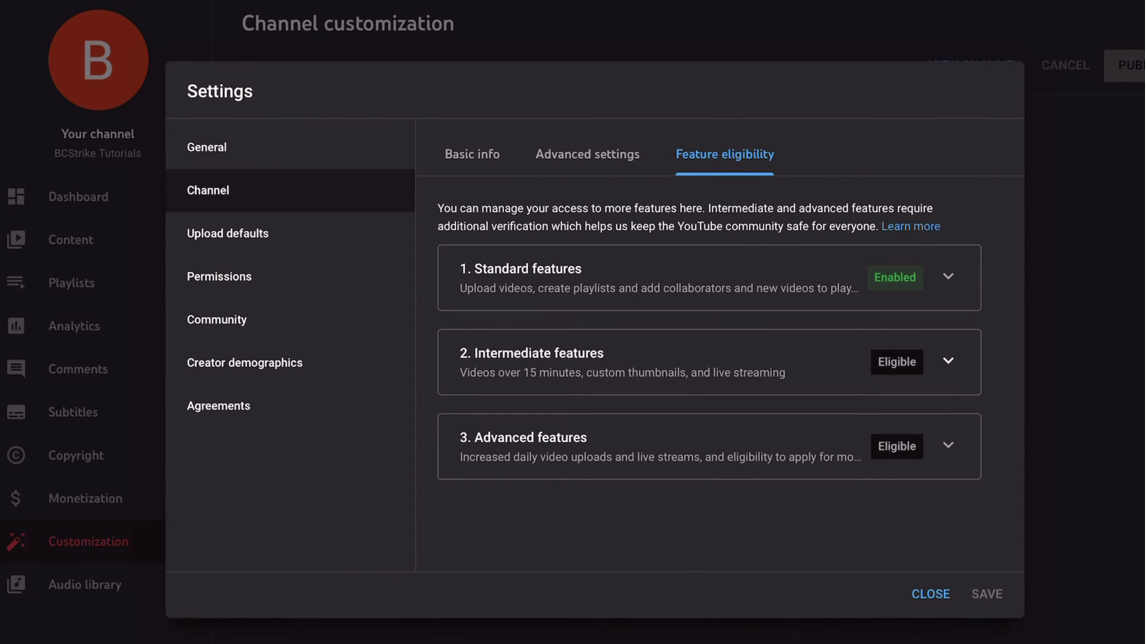
pyautogui.click(948, 361)
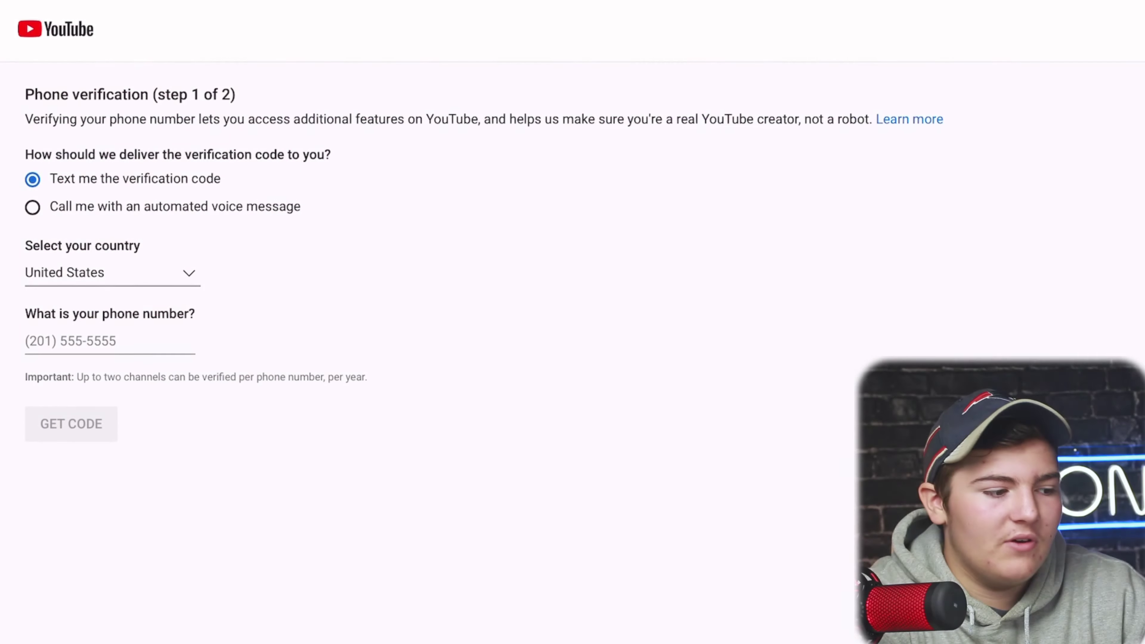
# Enter the channel's phone number, request a text code, and submit the received code
pyautogui.click(109, 341)
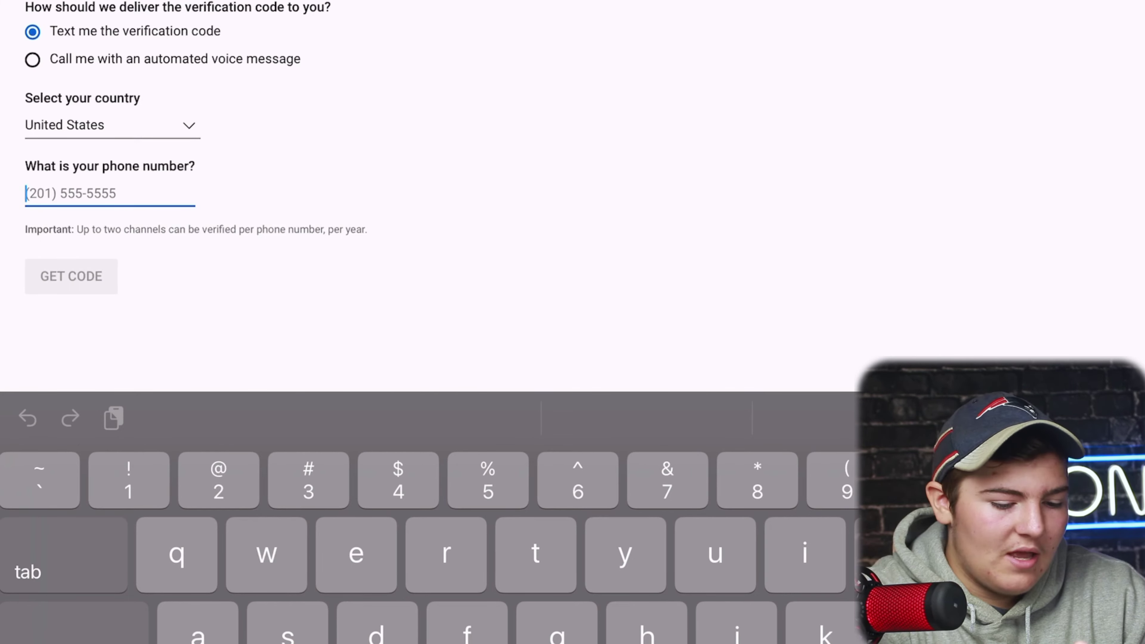
pyautogui.write('269')
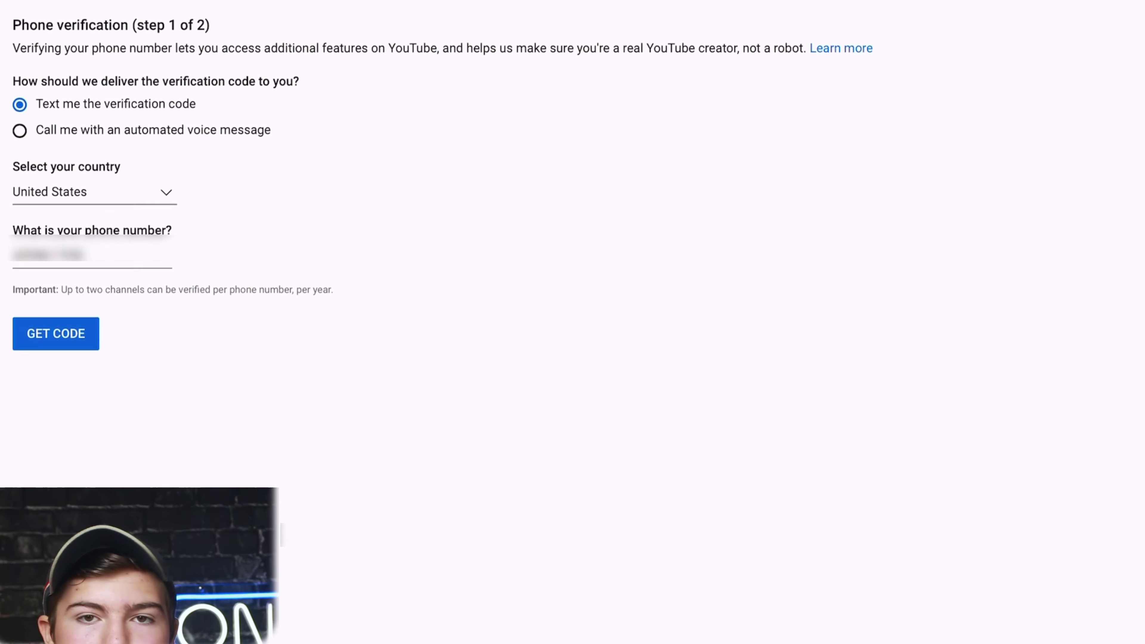
pyautogui.click(90, 133)
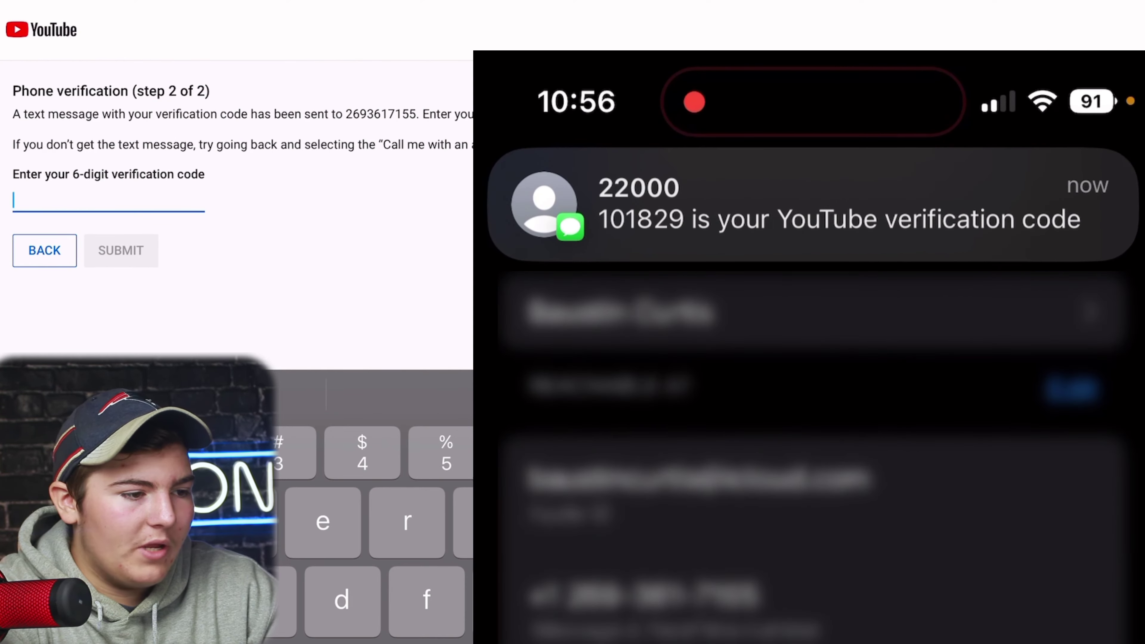
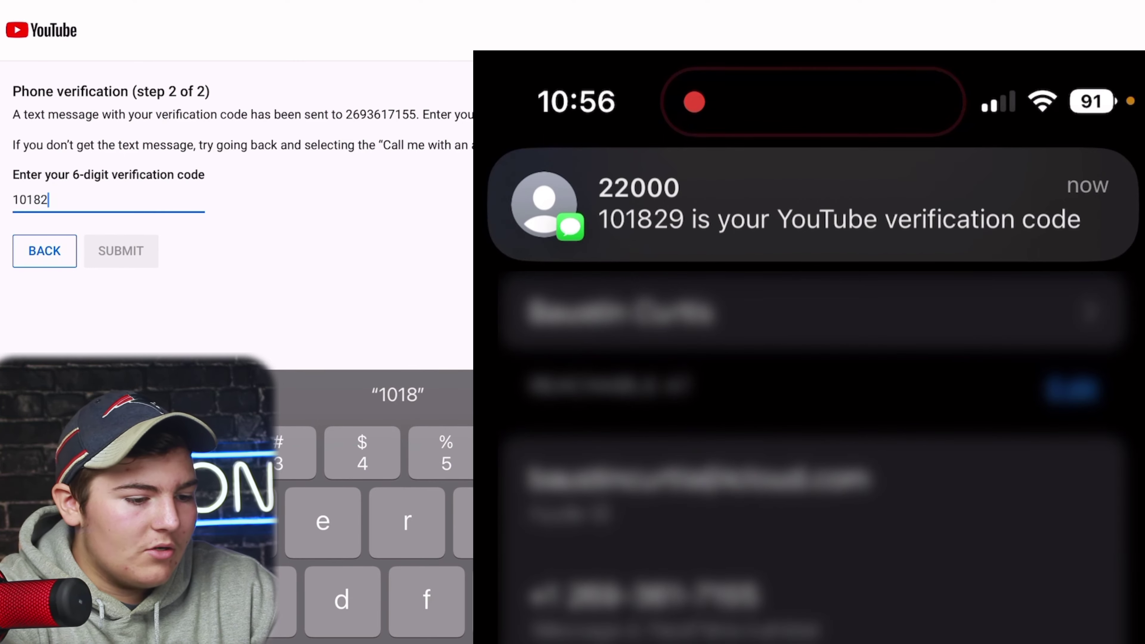
pyautogui.press('Return')
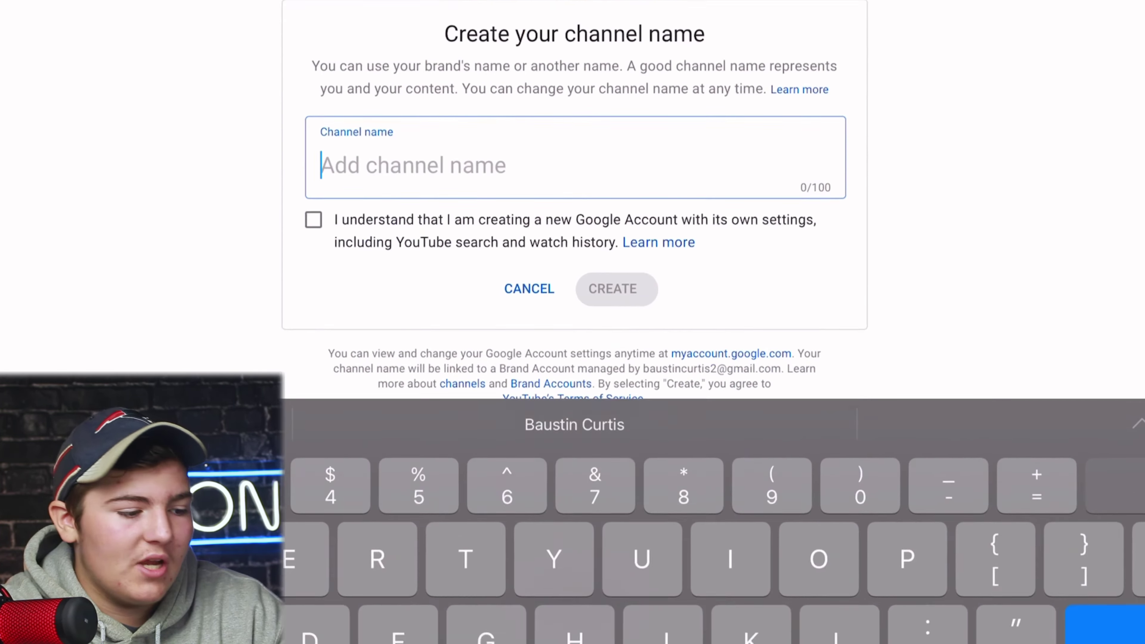
# Type 'test channel' as the new brand channel's name
pyautogui.write('te')
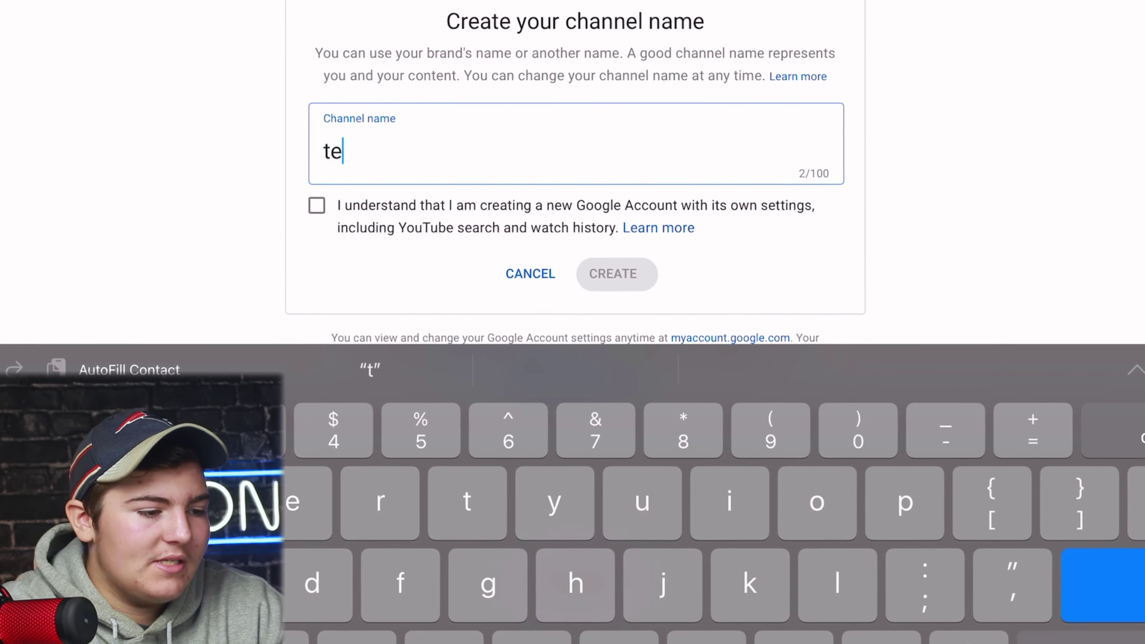
pyautogui.write('st channel')
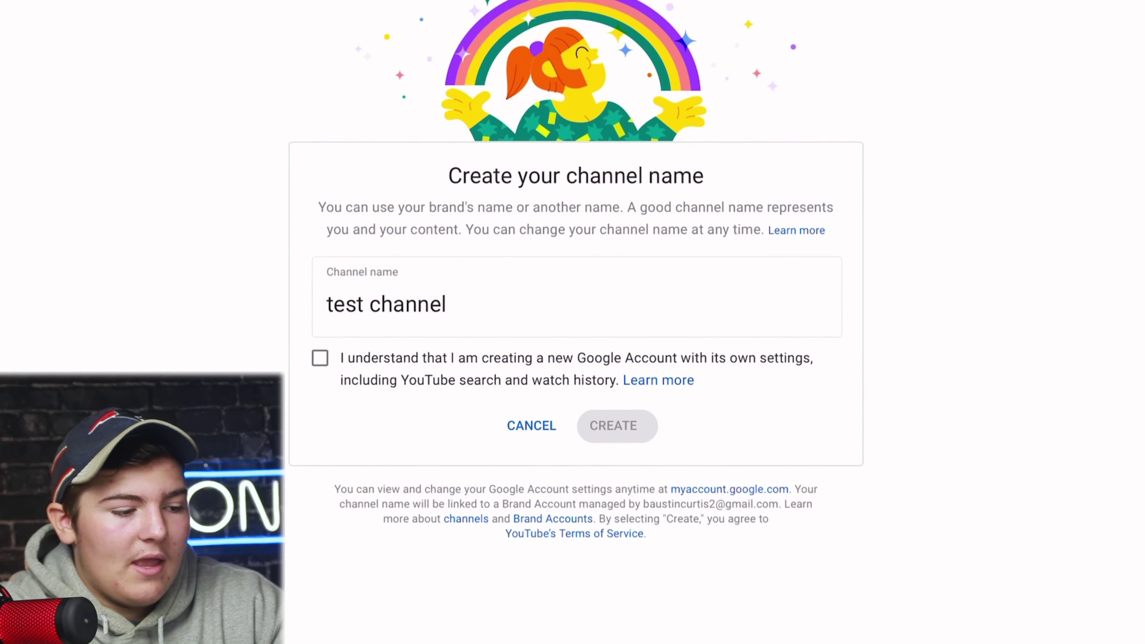